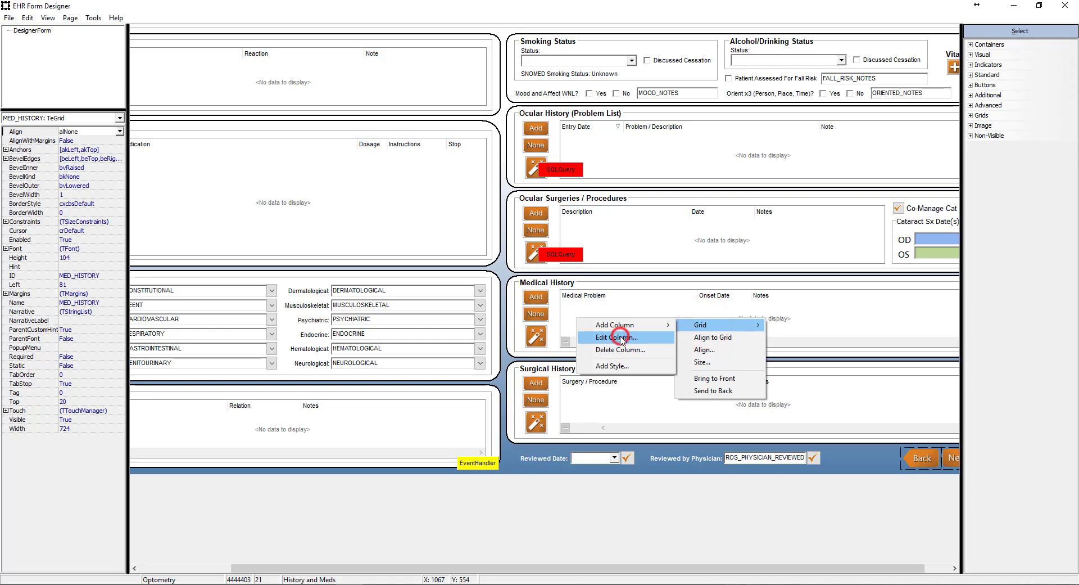
# Step: Review the editable column list of the Medical History grid and close it
pyautogui.click(522, 232)
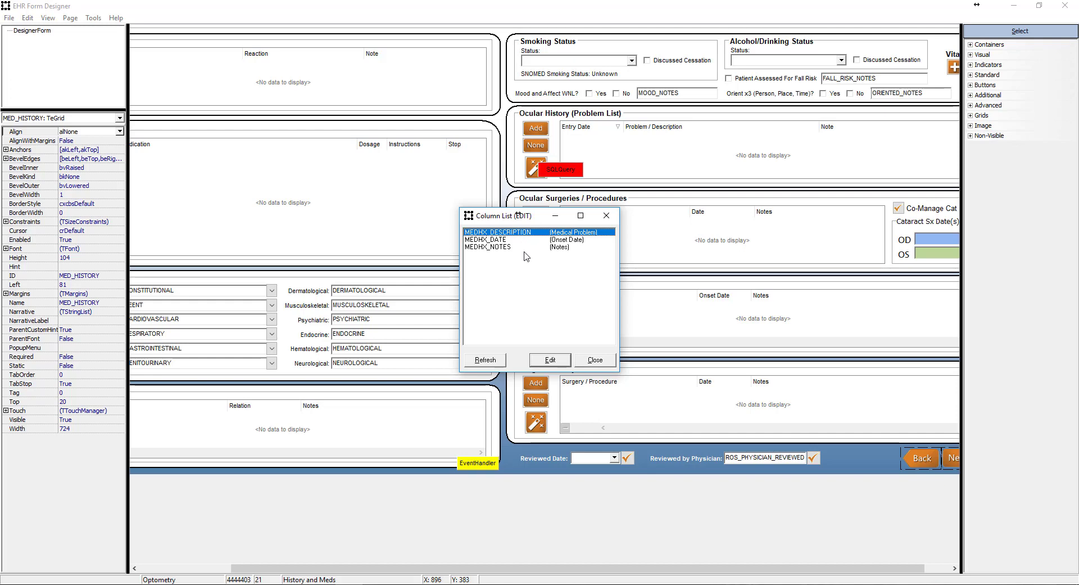
pyautogui.click(595, 360)
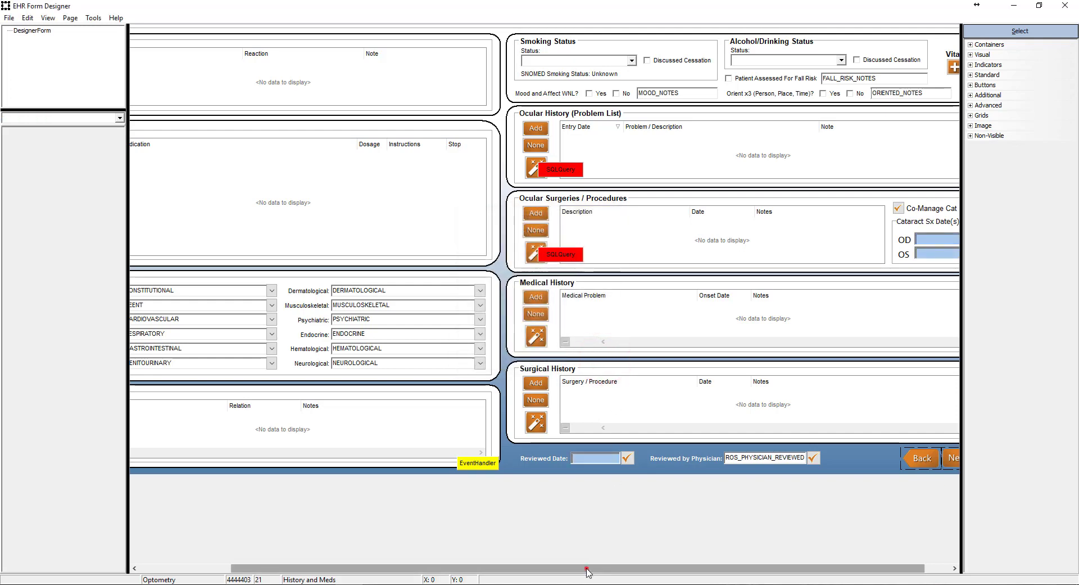
# Step: Check which context options the Medications grid offers, and dismiss them without choosing one
pyautogui.moveTo(586, 568); pyautogui.dragTo(472, 572)
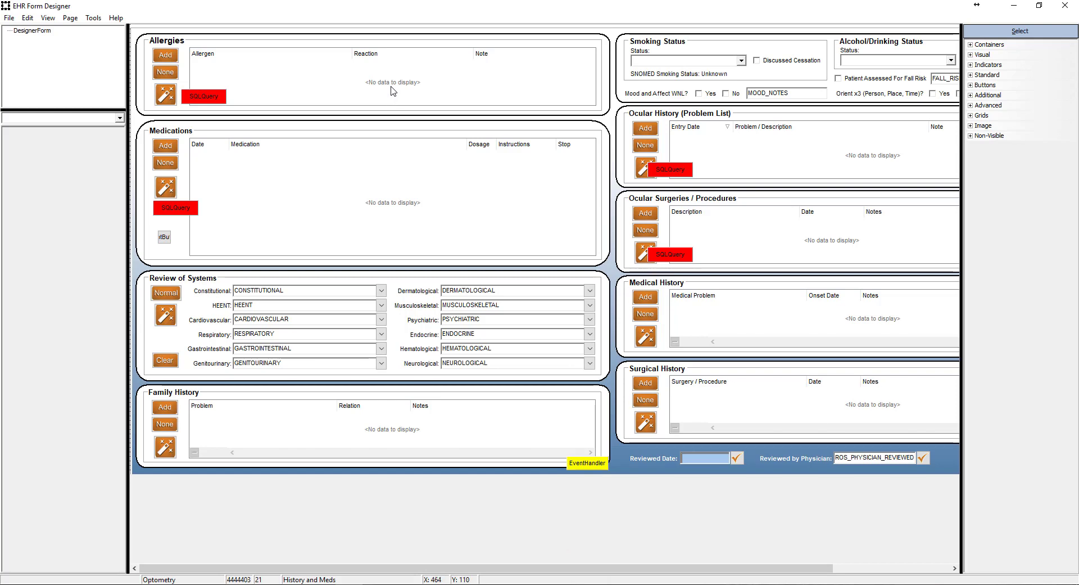
pyautogui.rightClick(378, 187)
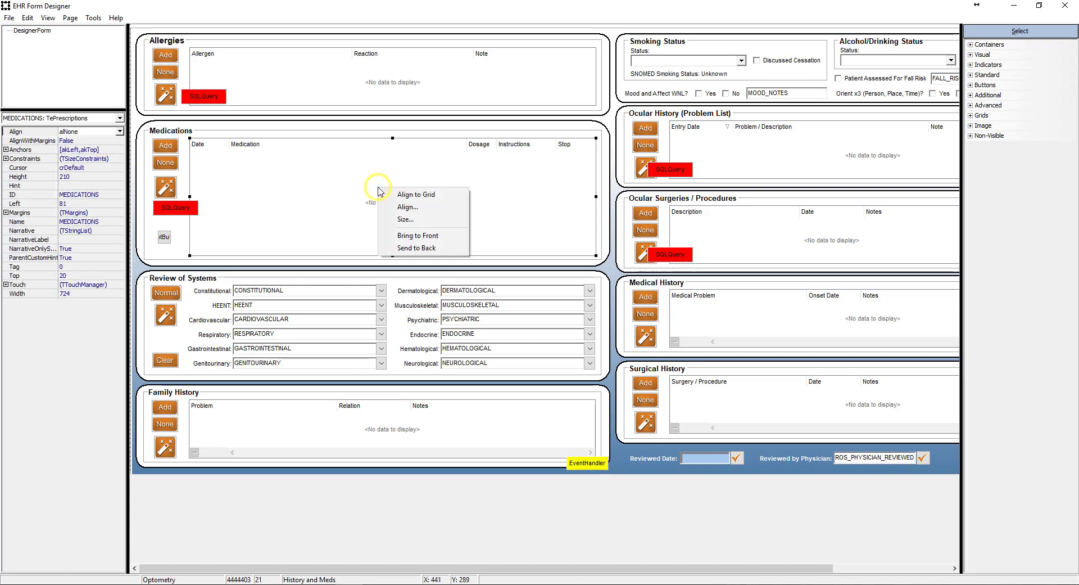
pyautogui.click(338, 192)
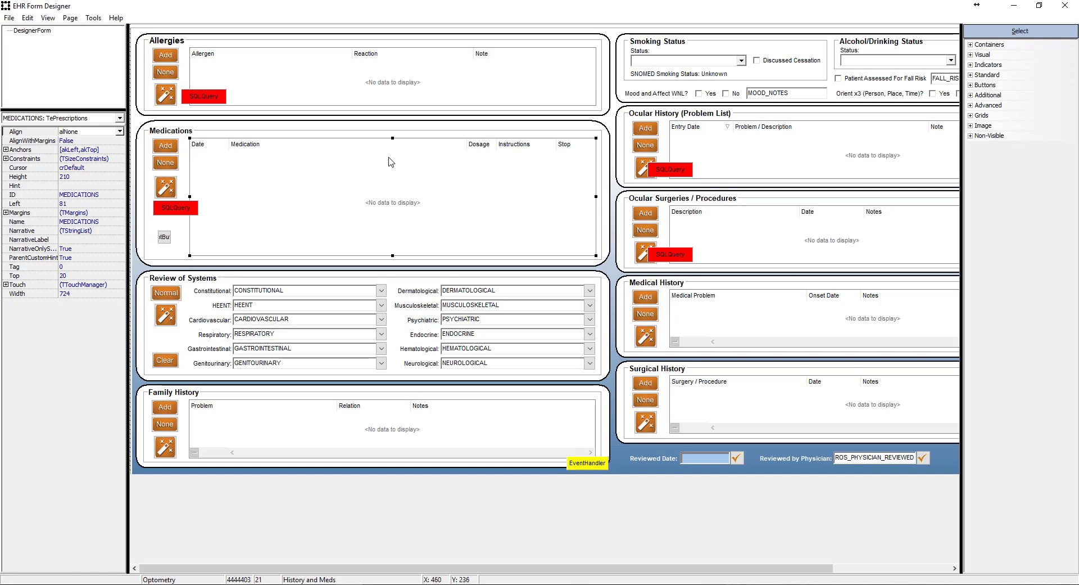
# Step: Select the Allergies grid and copy its Name property value, ALLERGIES_GRID
pyautogui.click(384, 89)
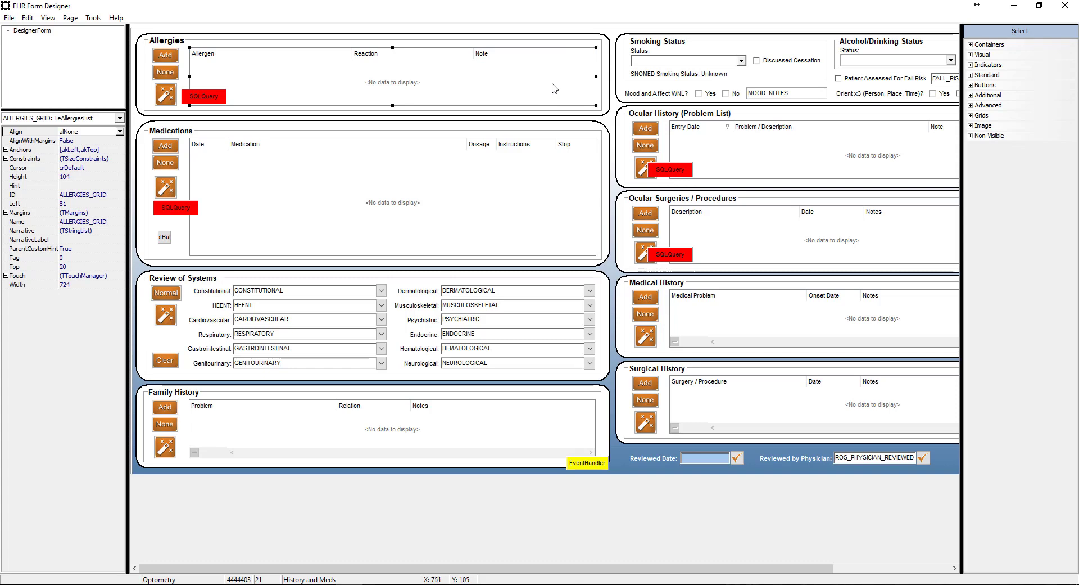
pyautogui.click(421, 80)
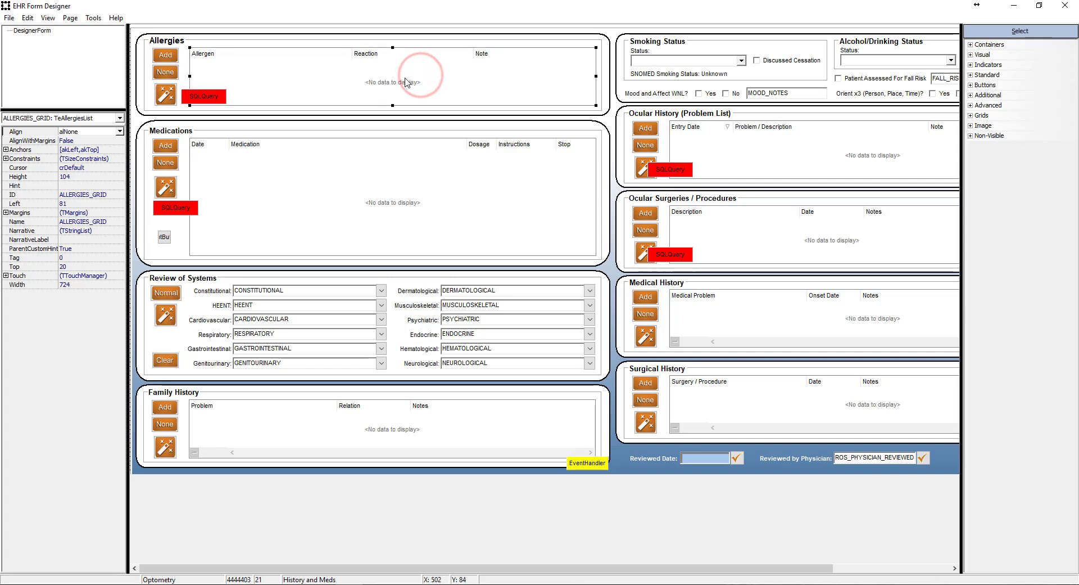
pyautogui.click(99, 223)
pyautogui.hotkey('ctrl', 'c')
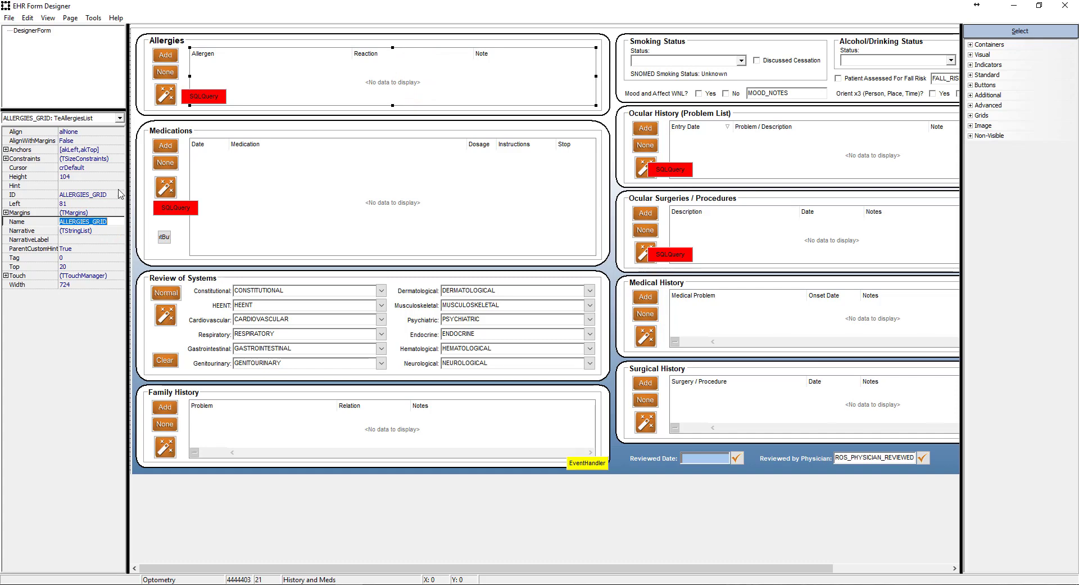
pyautogui.click(257, 167)
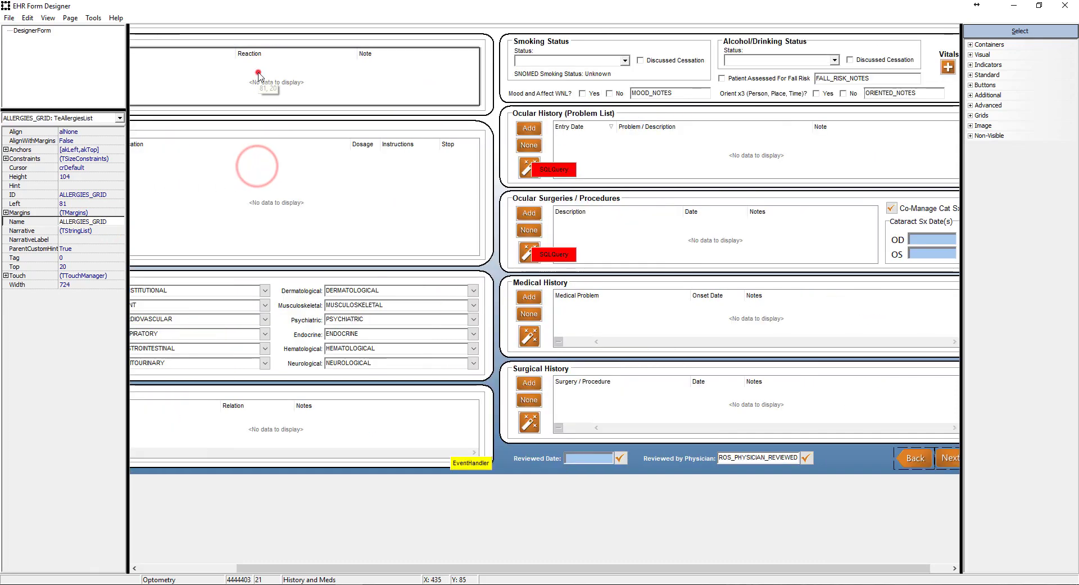
pyautogui.moveTo(354, 569); pyautogui.dragTo(176, 349)
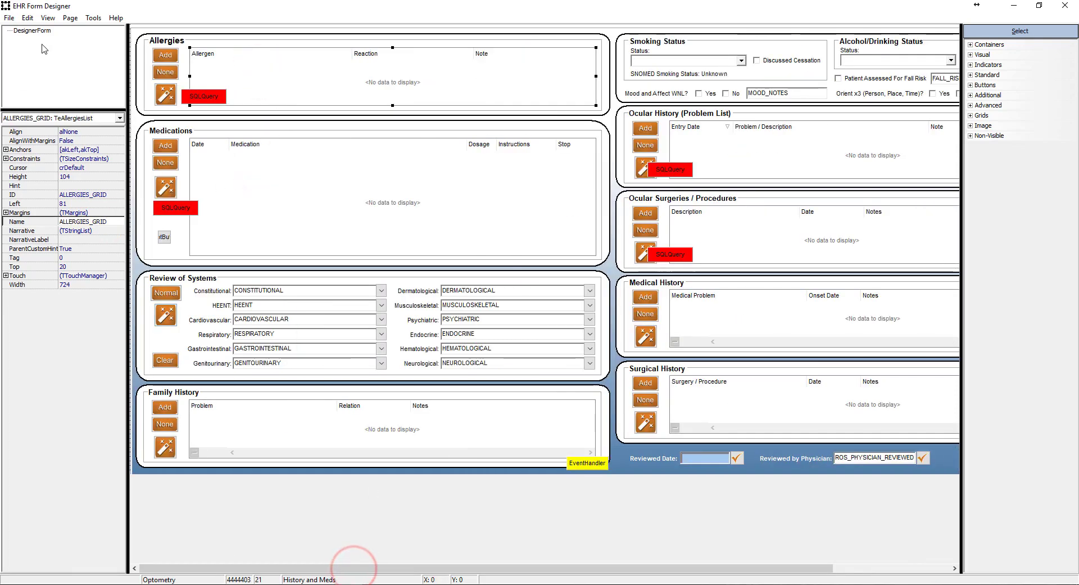
# Step: Open the form as text and search the source for "object ALLERGIES_GRID"
pyautogui.click(48, 17)
pyautogui.click(53, 54)
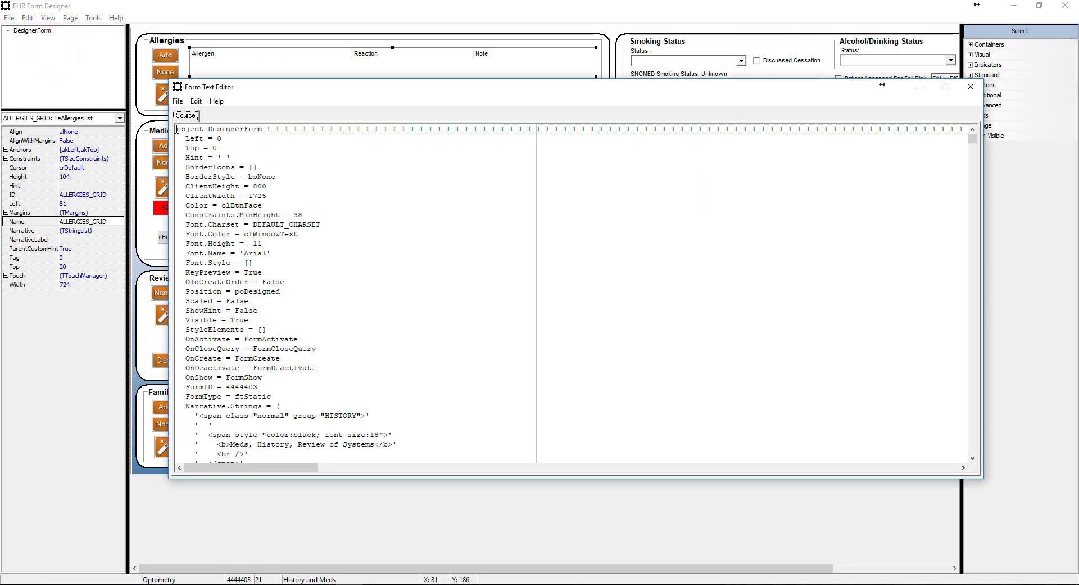
pyautogui.click(176, 130)
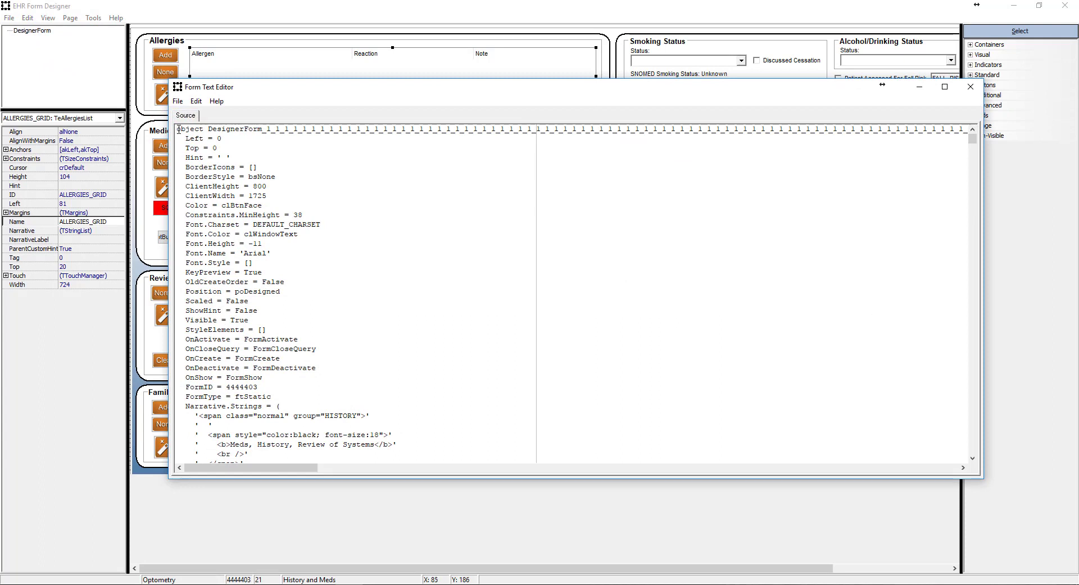
pyautogui.hotkey('ctrl', 'f')
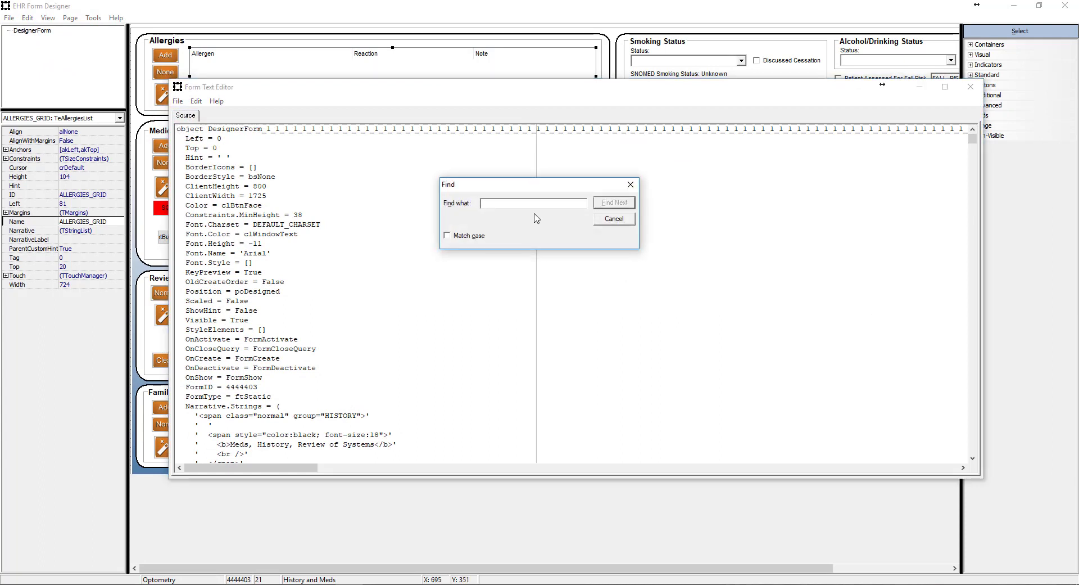
pyautogui.click(506, 204)
pyautogui.hotkey('ctrl', 'v')
pyautogui.click(482, 202)
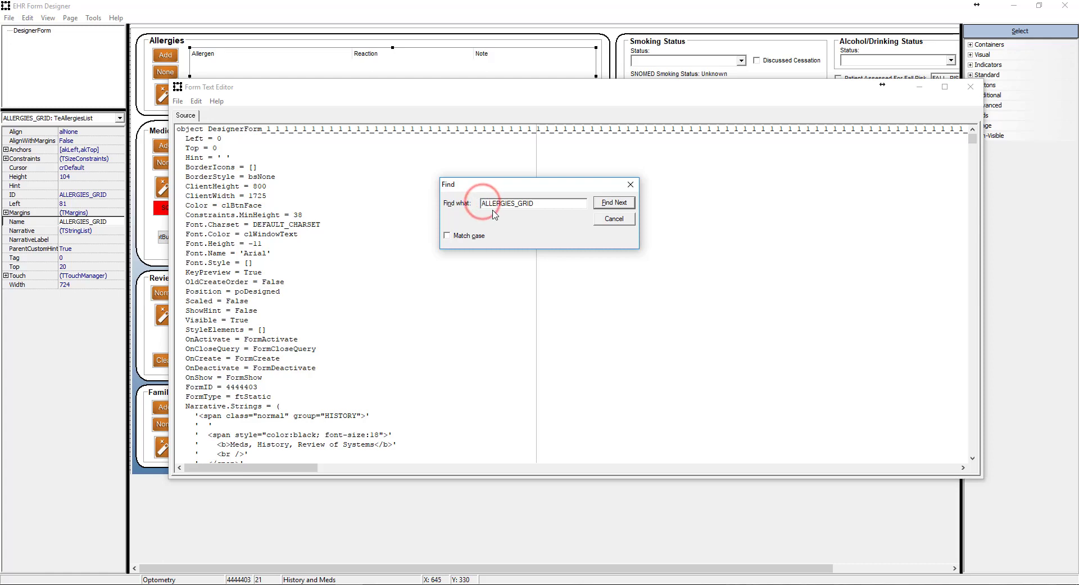
pyautogui.write('object')
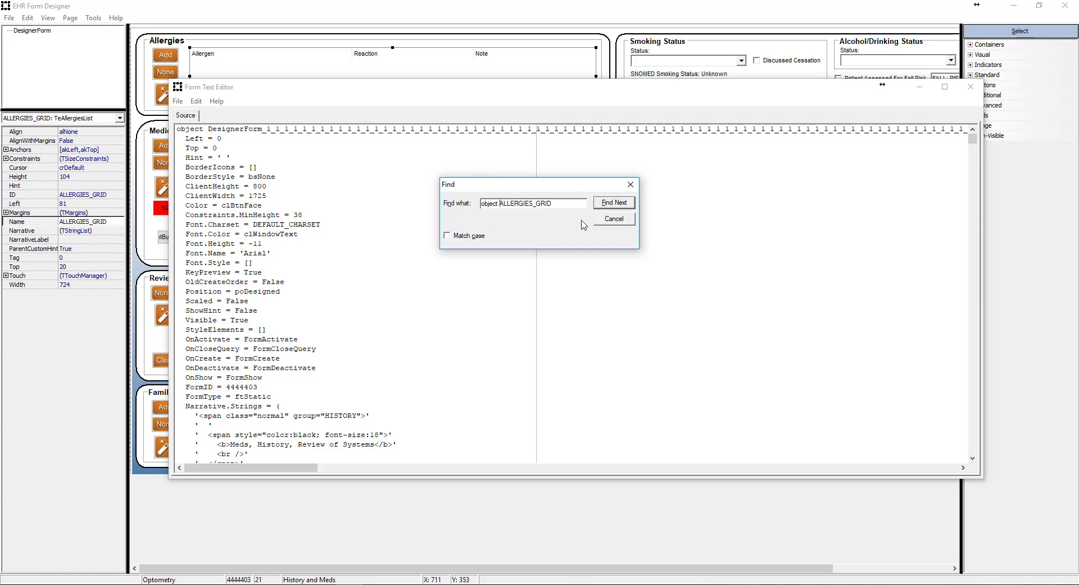
pyautogui.click(615, 202)
# Step: Examine the ALLERGIES_GRID definition and its column objects, from EHR_ALLERGY_LIST_ID through ALRG_ACTIVE
pyautogui.click(385, 358)
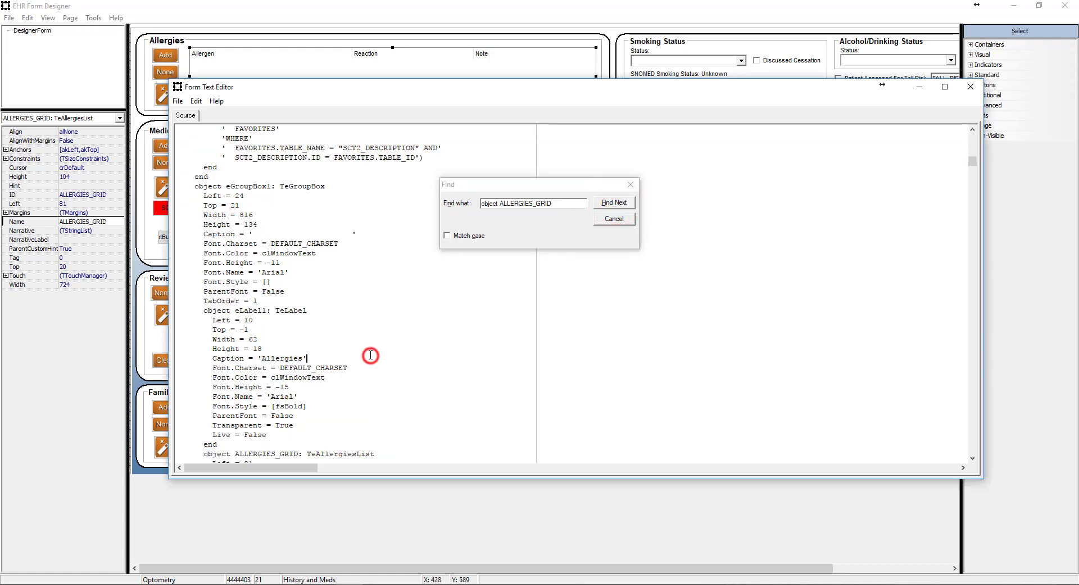
pyautogui.scroll(-7, 373, 357)
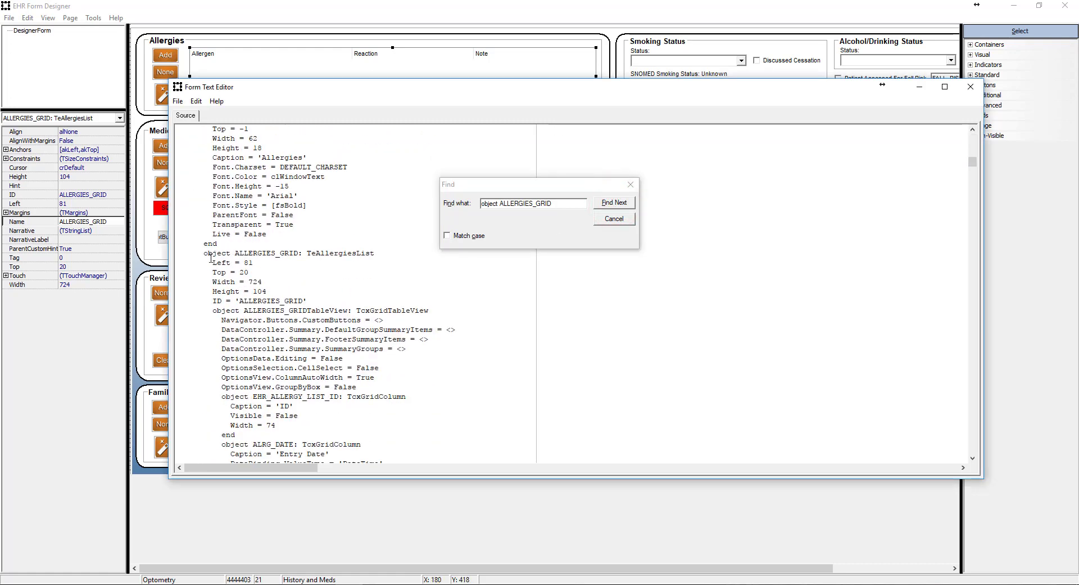
pyautogui.click(205, 254)
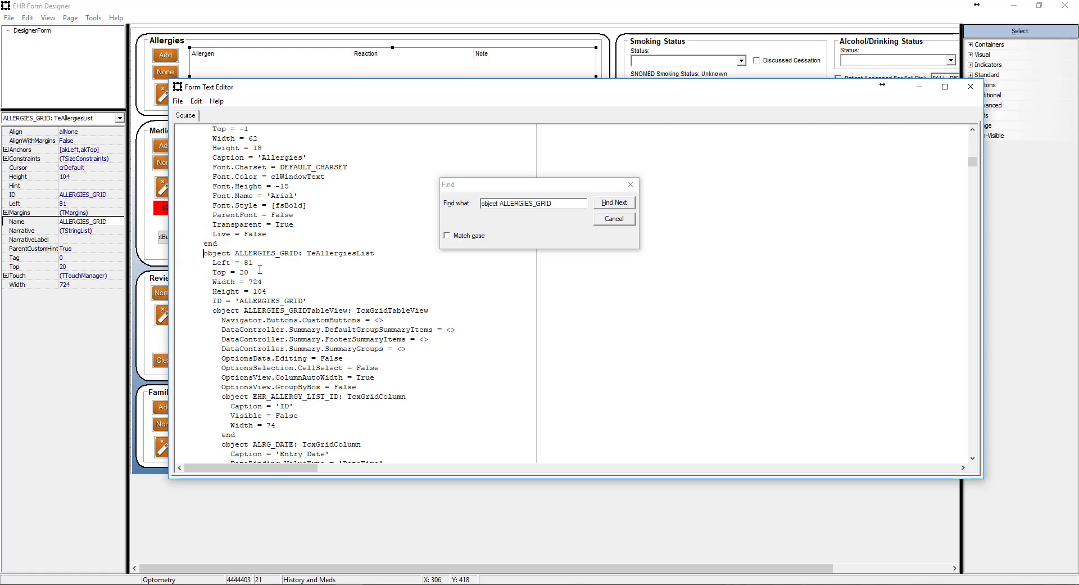
pyautogui.scroll(-3, 260, 270)
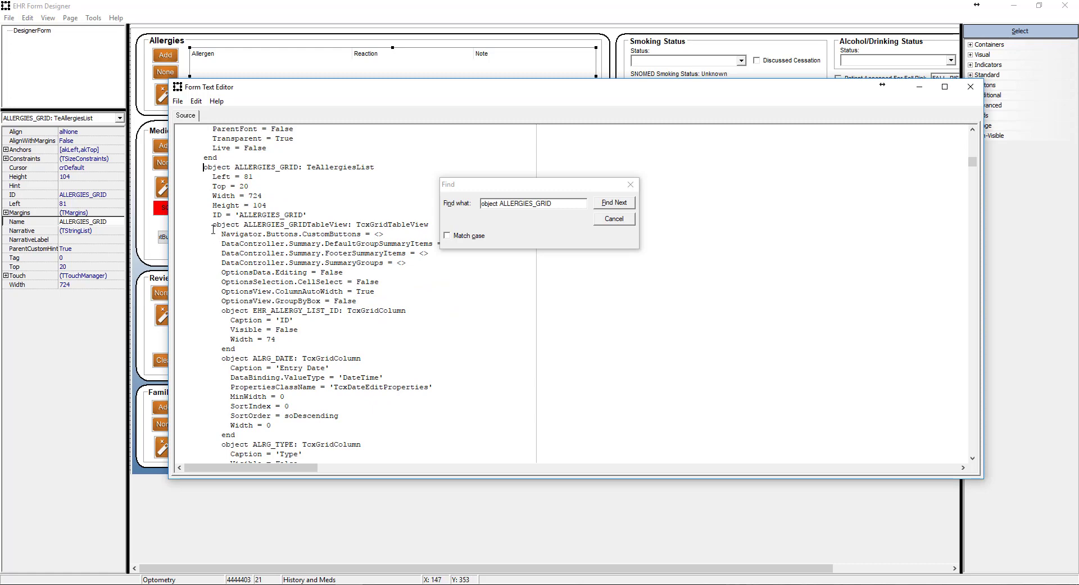
pyautogui.click(223, 359)
pyautogui.click(222, 310)
pyautogui.click(617, 224)
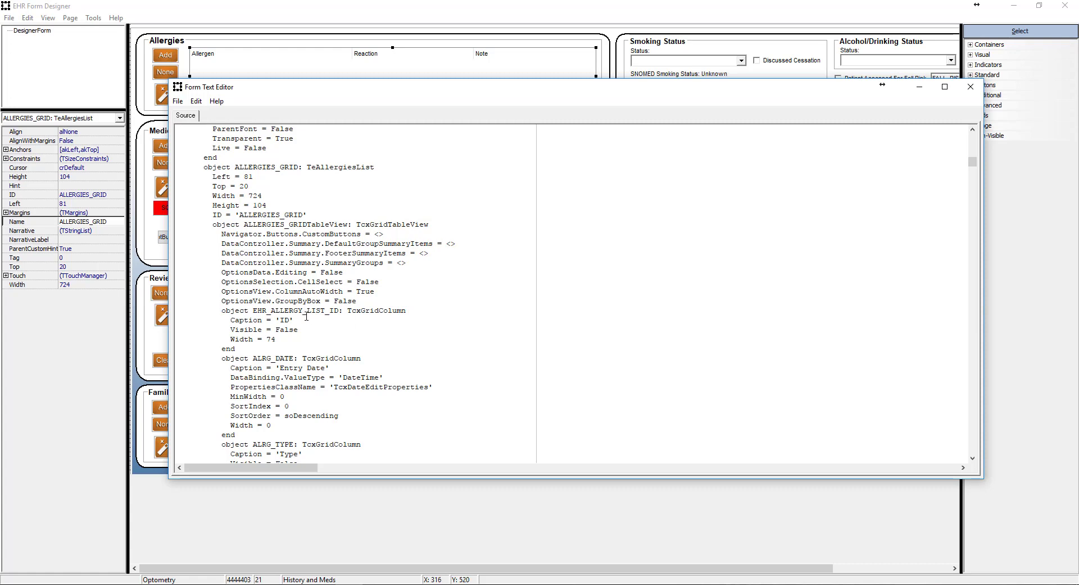
pyautogui.scroll(-1, 275, 353)
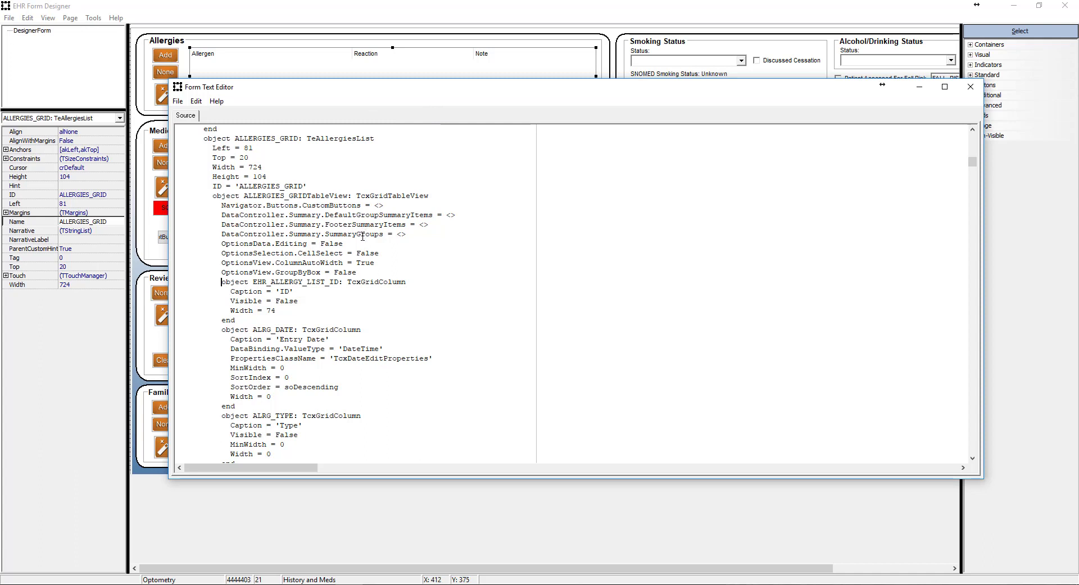
pyautogui.scroll(-4, 363, 236)
pyautogui.scroll(-3, 363, 243)
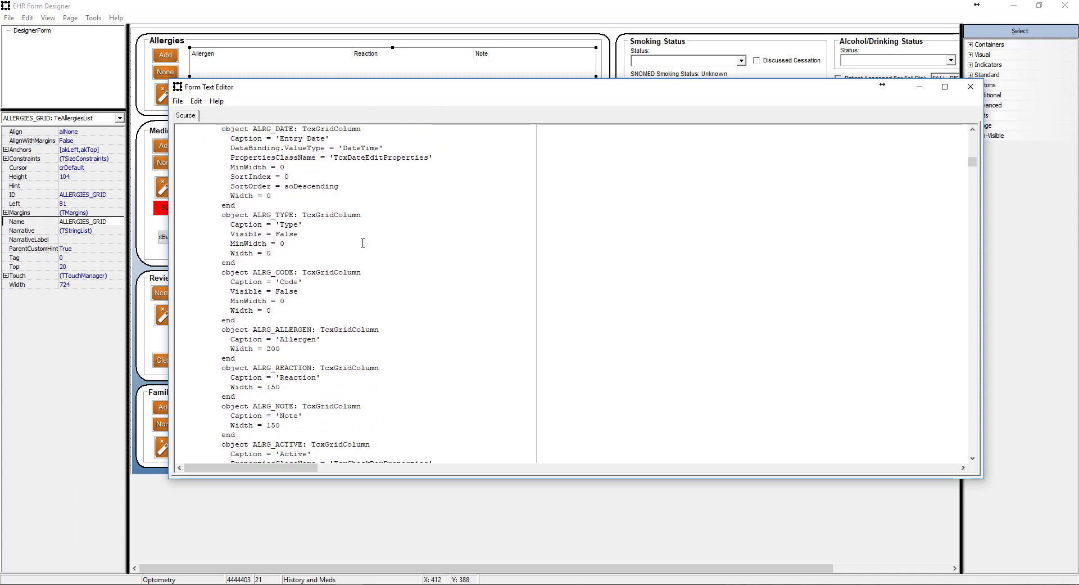
pyautogui.scroll(-2, 357, 246)
pyautogui.scroll(-1, 358, 247)
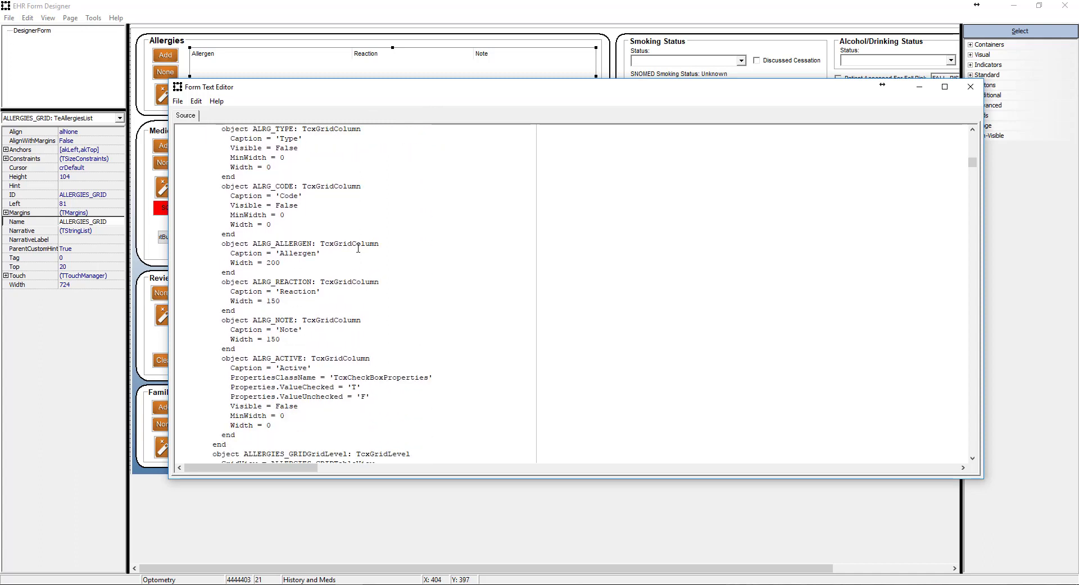
pyautogui.moveTo(307, 358); pyautogui.dragTo(236, 357)
pyautogui.click(306, 358)
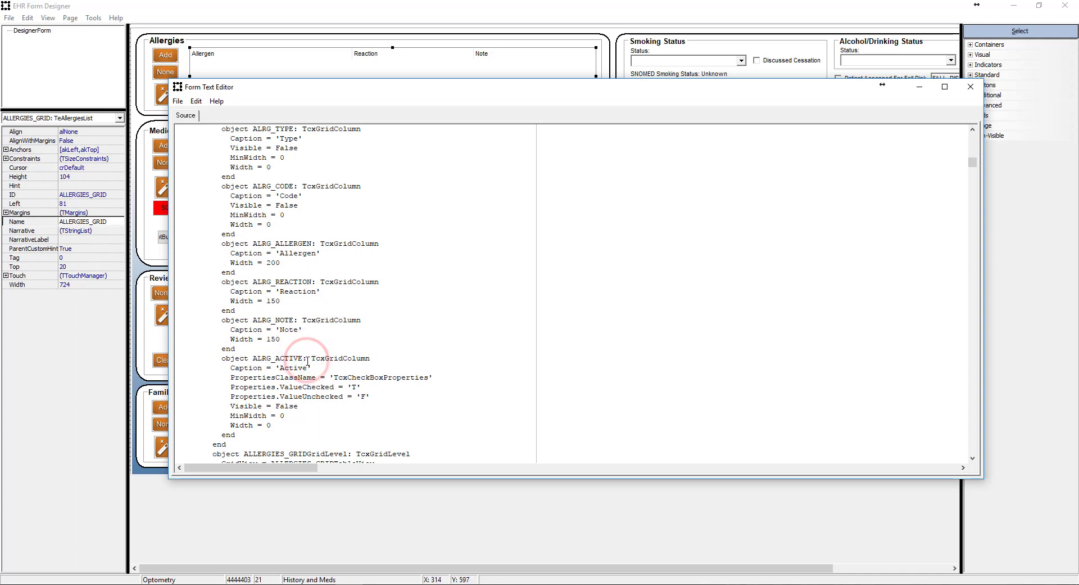
# Step: Delete the "Visible = False" line from the ALRG_ACTIVE column, set its Width to 35 and save the form text
pyautogui.moveTo(310, 407); pyautogui.dragTo(146, 406)
pyautogui.press('Delete')
pyautogui.press('Delete')
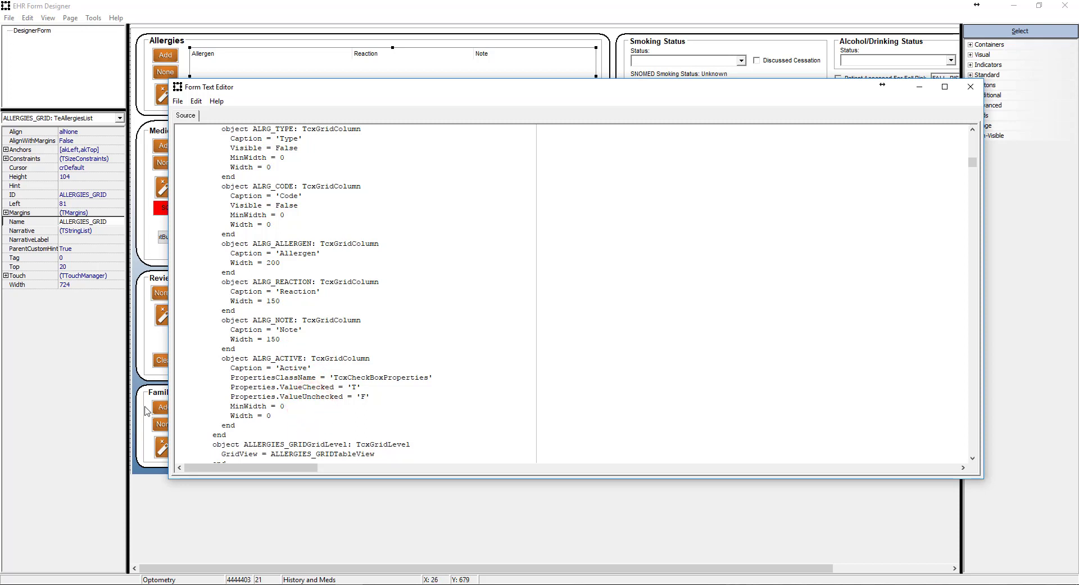
pyautogui.click(274, 416)
pyautogui.hotkey('shift', 'Left')
pyautogui.write('3')
pyautogui.hotkey('ctrl', 's')
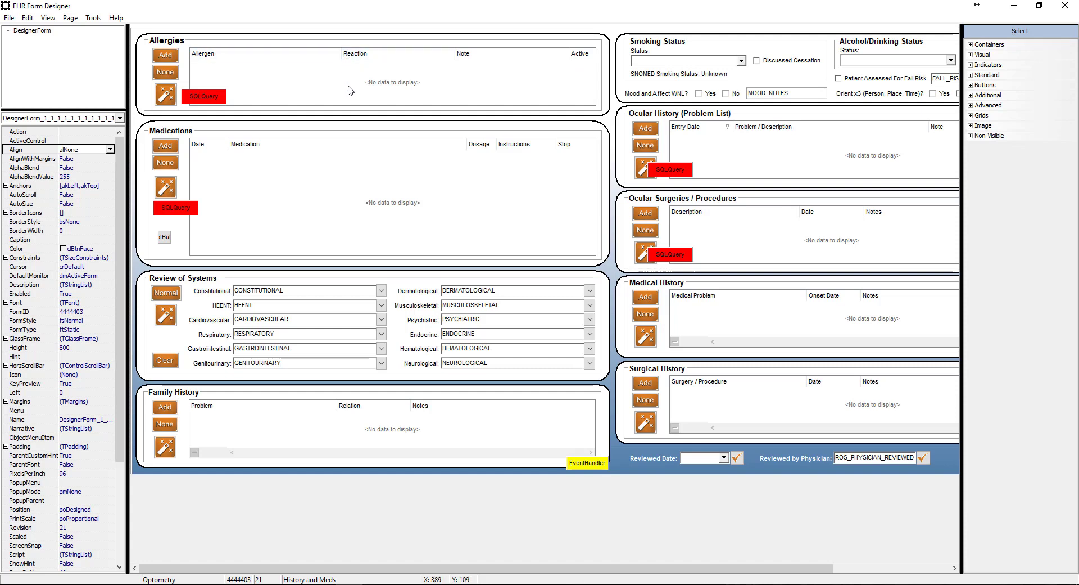
# Step: Reopen the form as text, copy the whole ALRG_ACTIVE column block and remove it from below the ALRG_NOTE column
pyautogui.click(48, 17)
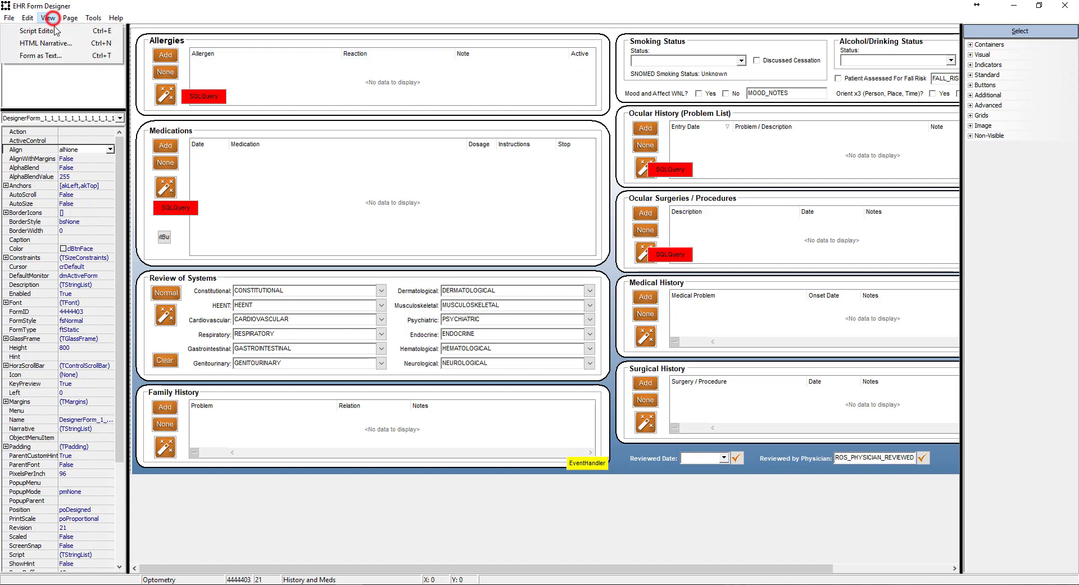
pyautogui.click(55, 58)
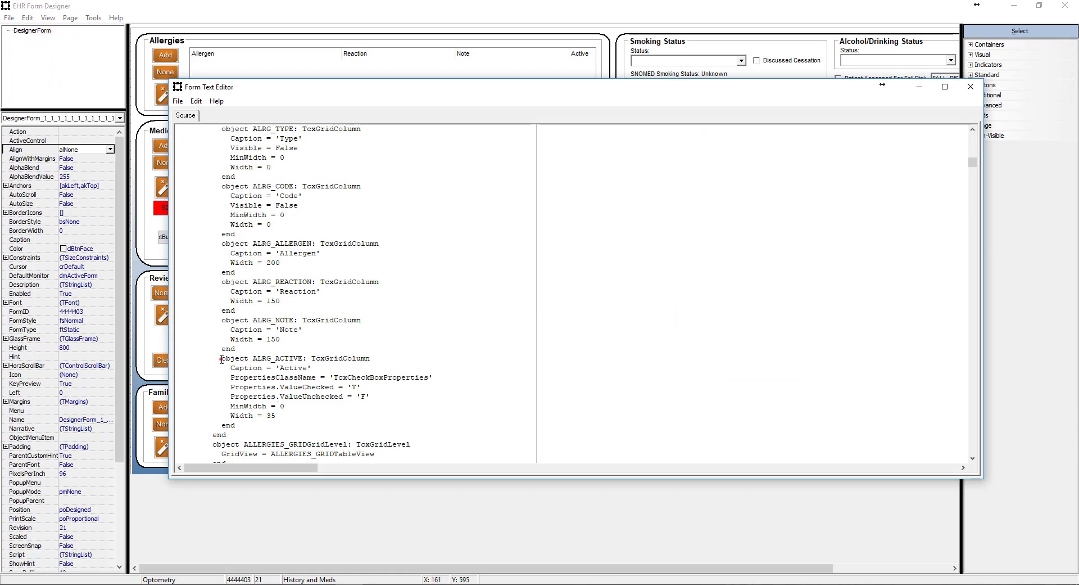
pyautogui.moveTo(221, 358); pyautogui.dragTo(244, 425)
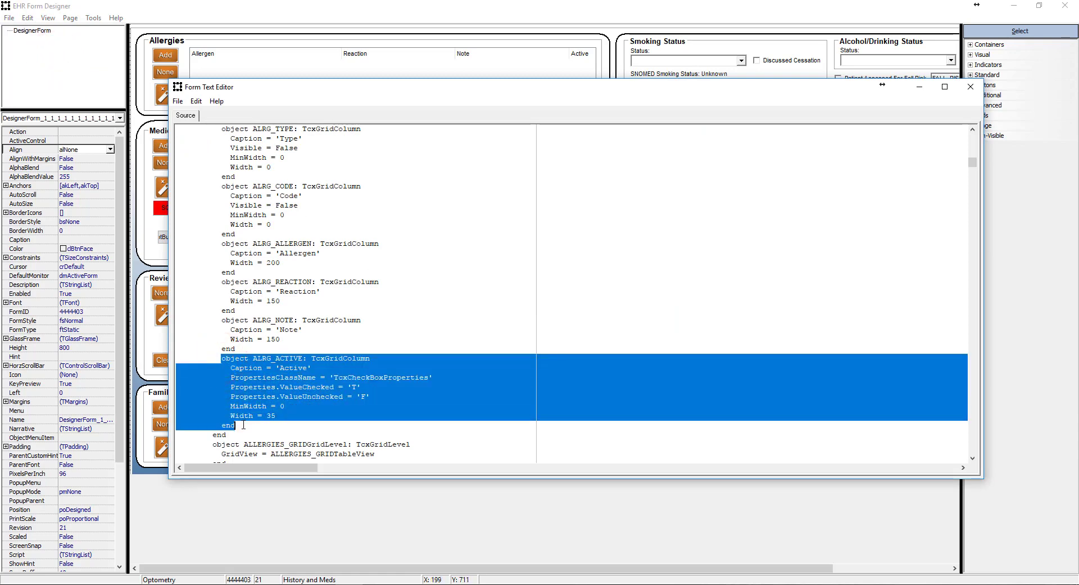
pyautogui.click(221, 359)
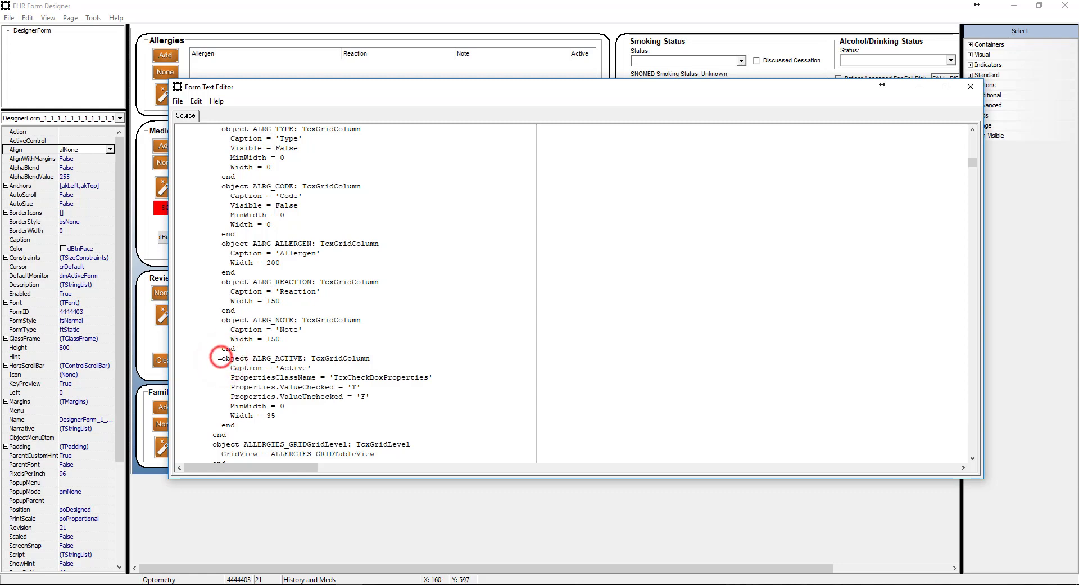
pyautogui.moveTo(221, 359); pyautogui.dragTo(247, 422)
pyautogui.hotkey('ctrl', 'c')
pyautogui.press('Delete')
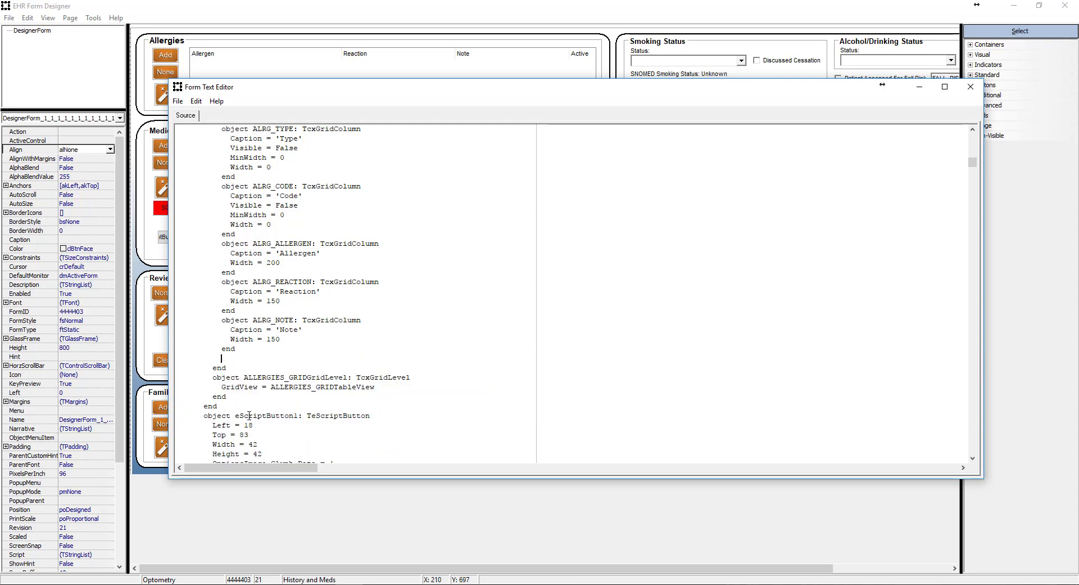
pyautogui.press('Delete')
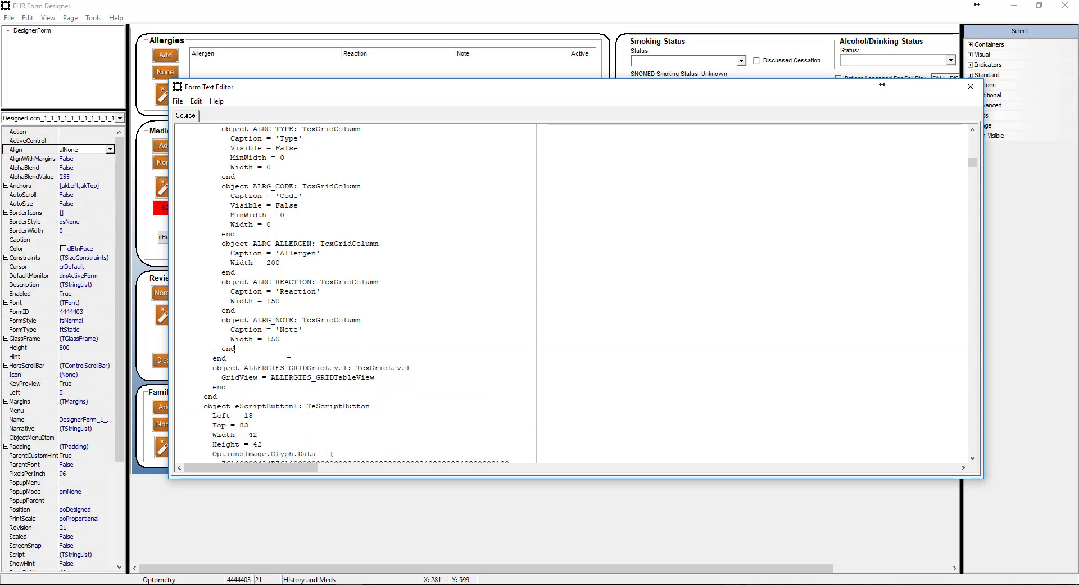
# Step: Paste the ALRG_ACTIVE column block between the ALRG_ALLERGEN and ALRG_REACTION columns and save the form text
pyautogui.scroll(4, 289, 361)
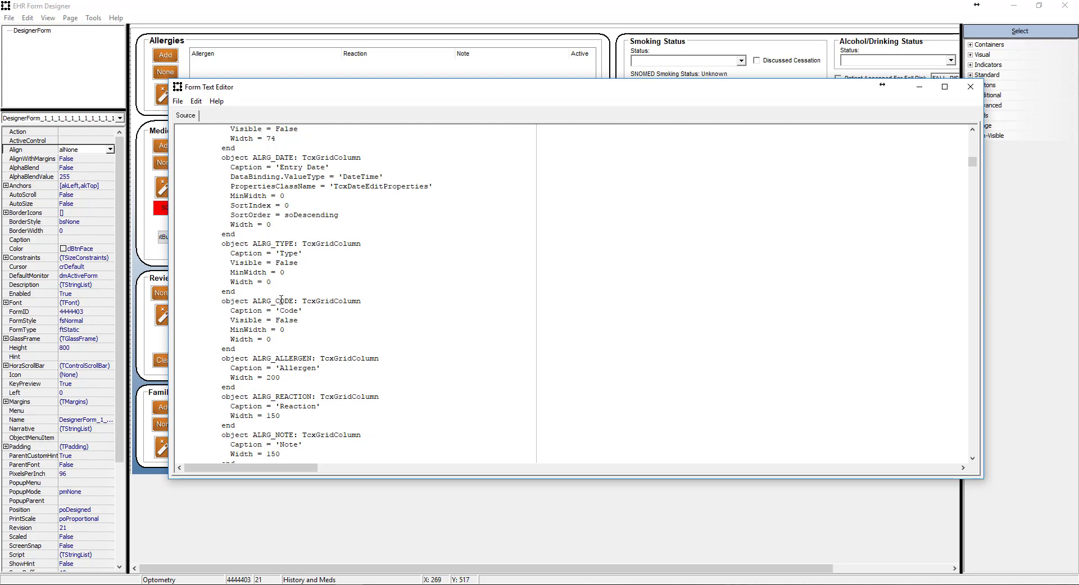
pyautogui.scroll(2, 281, 298)
pyautogui.scroll(-1, 282, 286)
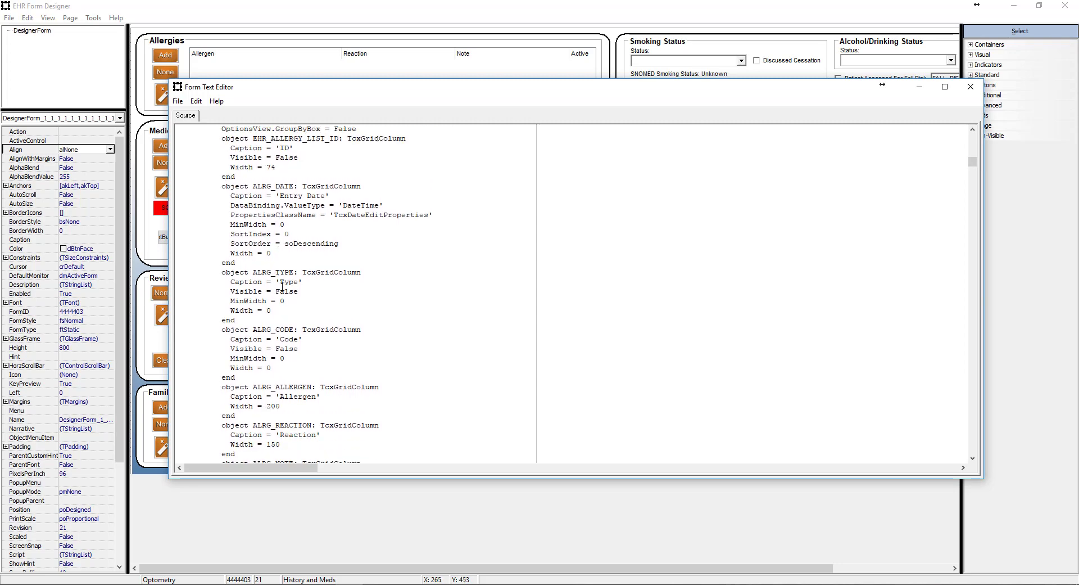
pyautogui.click(245, 320)
pyautogui.scroll(-1, 256, 323)
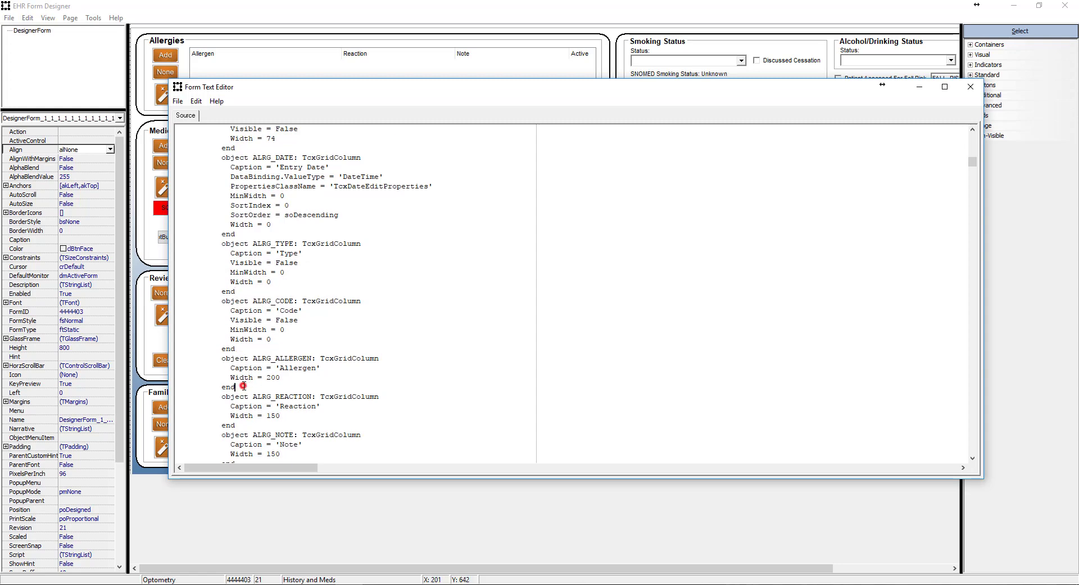
pyautogui.hotkey('ctrl', 'v')
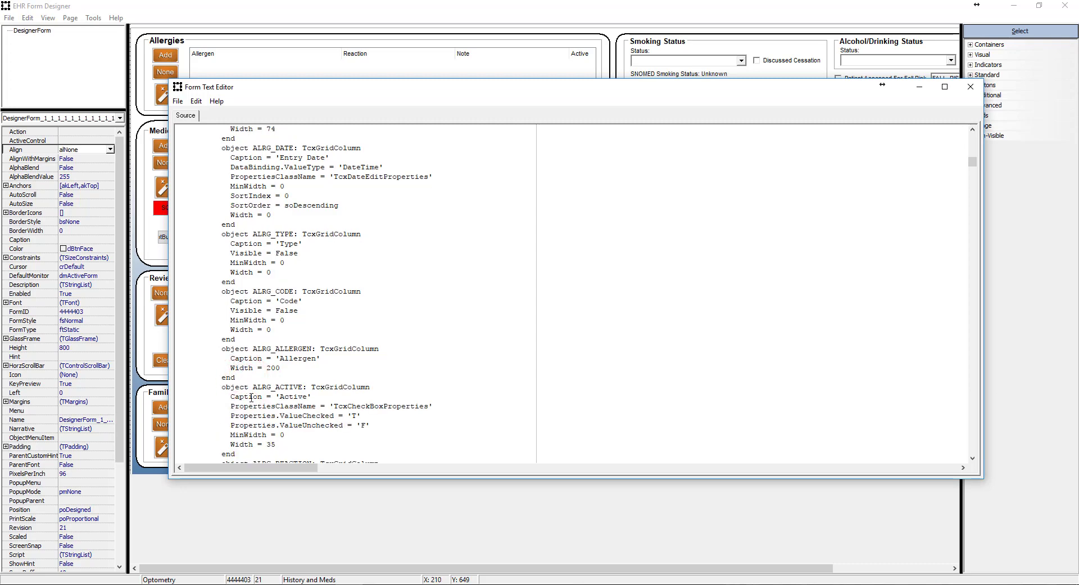
pyautogui.scroll(-1, 251, 397)
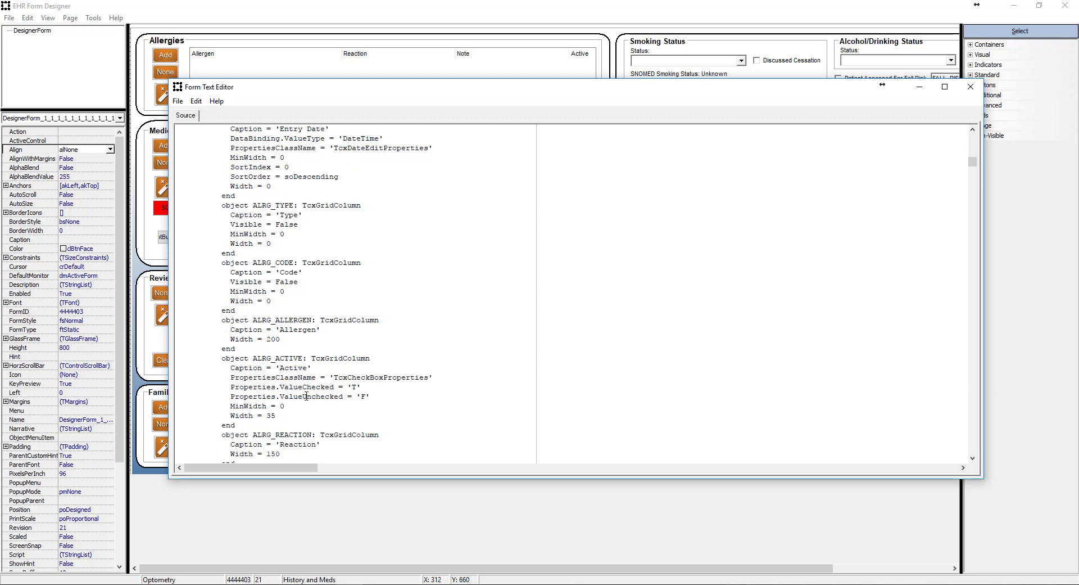
pyautogui.hotkey('ctrl', 's')
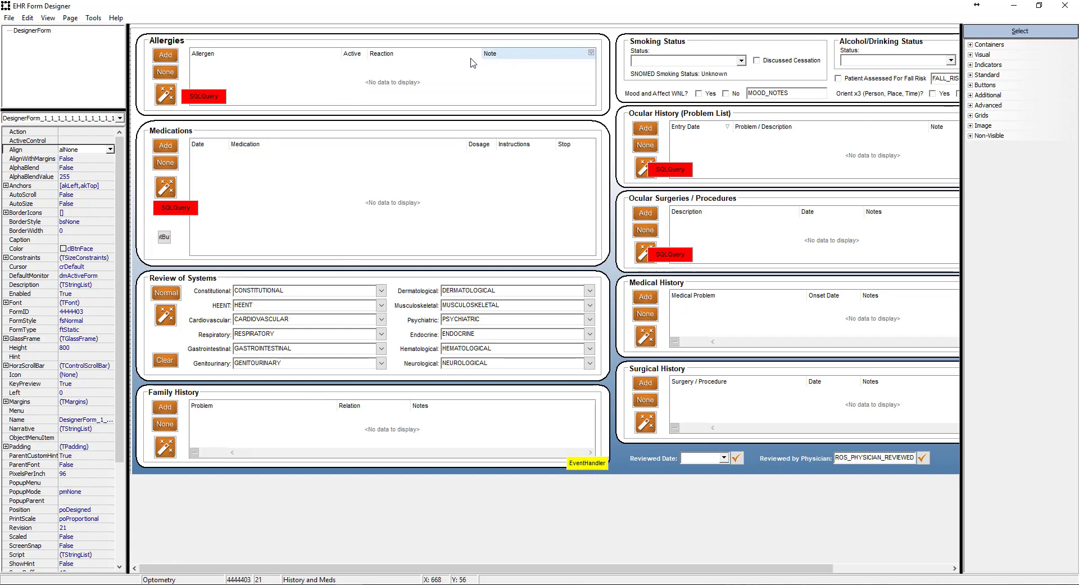
# Step: Reopen the form as text, set the ALRG_REACTION column's Width to 100 and save the form text
pyautogui.click(47, 18)
pyautogui.click(50, 56)
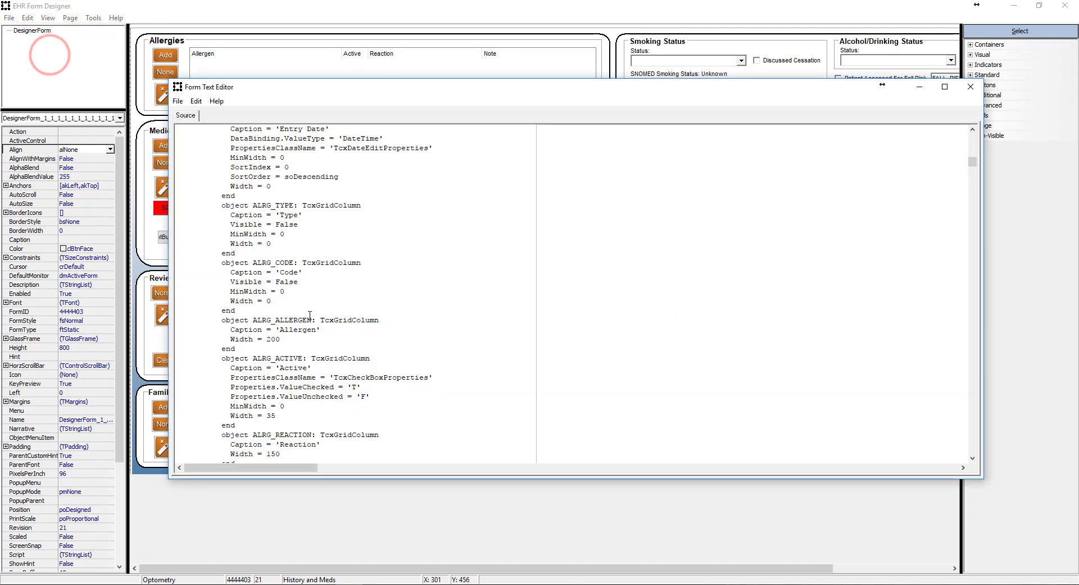
pyautogui.click(317, 339)
pyautogui.scroll(-1, 319, 343)
pyautogui.scroll(-3, 314, 344)
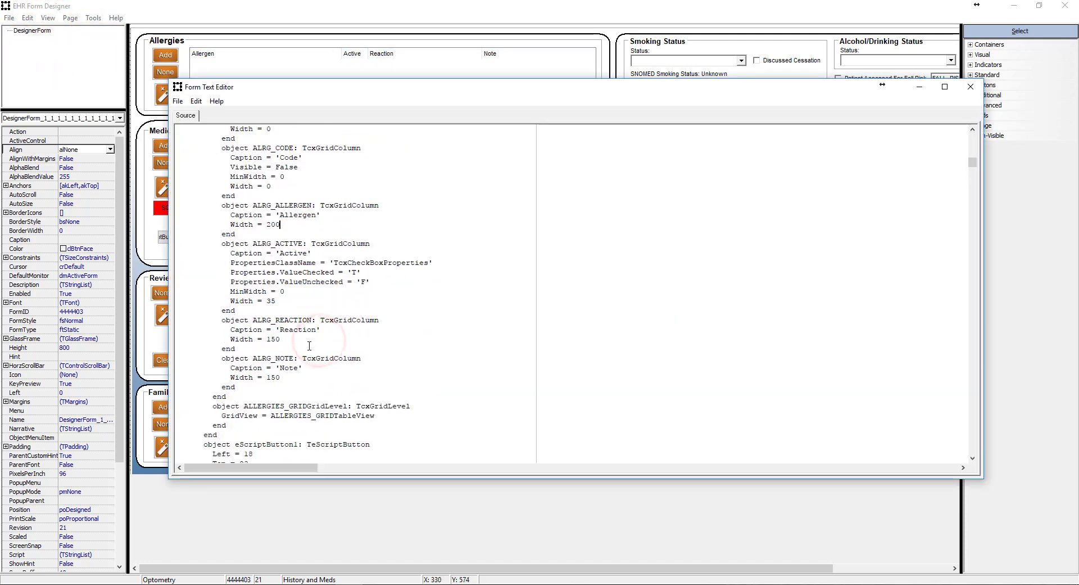
pyautogui.click(279, 340)
pyautogui.press('BackSpace')
pyautogui.press('BackSpace')
pyautogui.write('0')
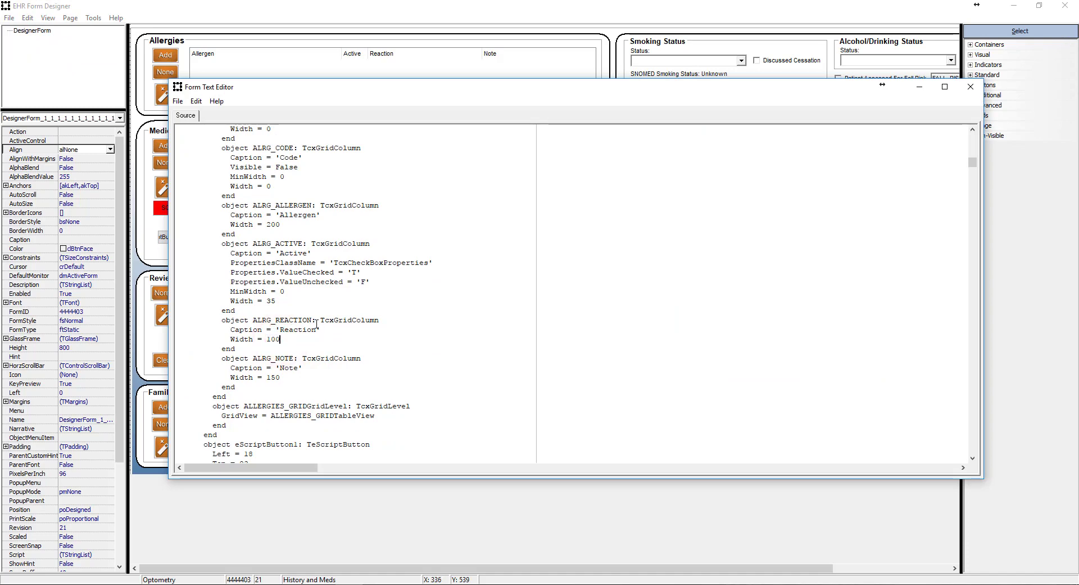
pyautogui.hotkey('ctrl', 's')
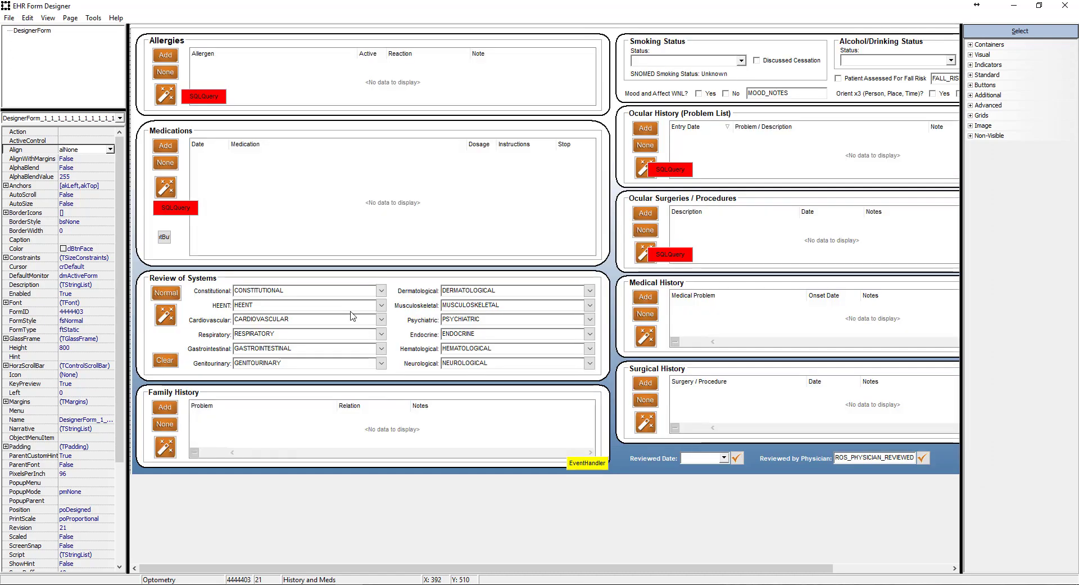